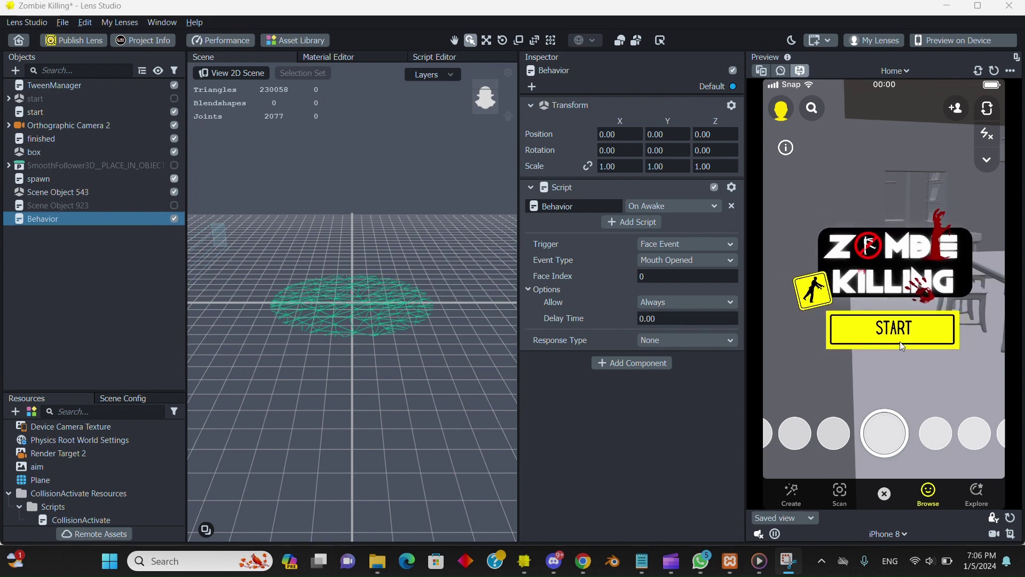
Test the Zombie Killing lens in the preview by playing it, resetting it and starting the game again
click(915, 338)
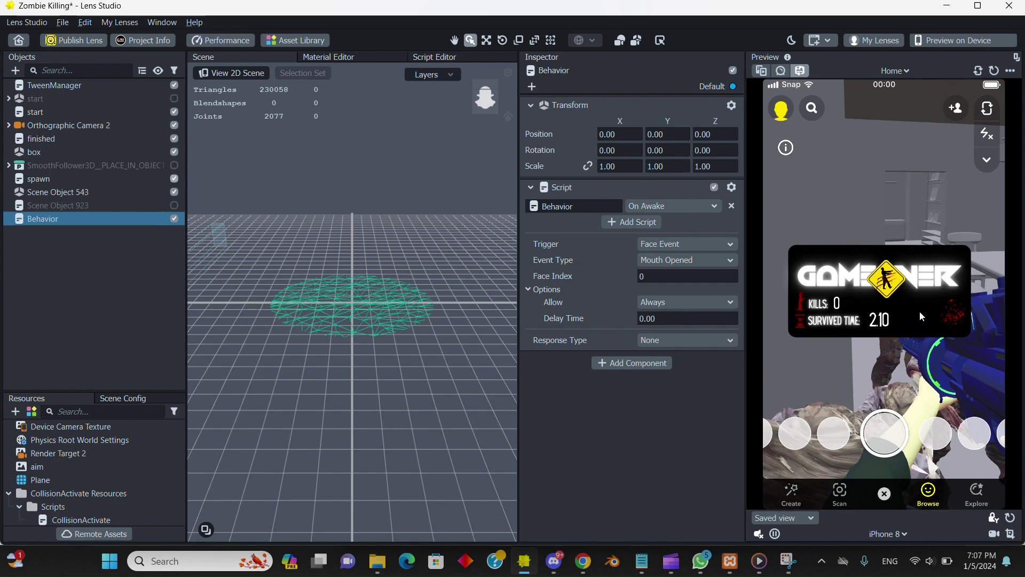
click(881, 362)
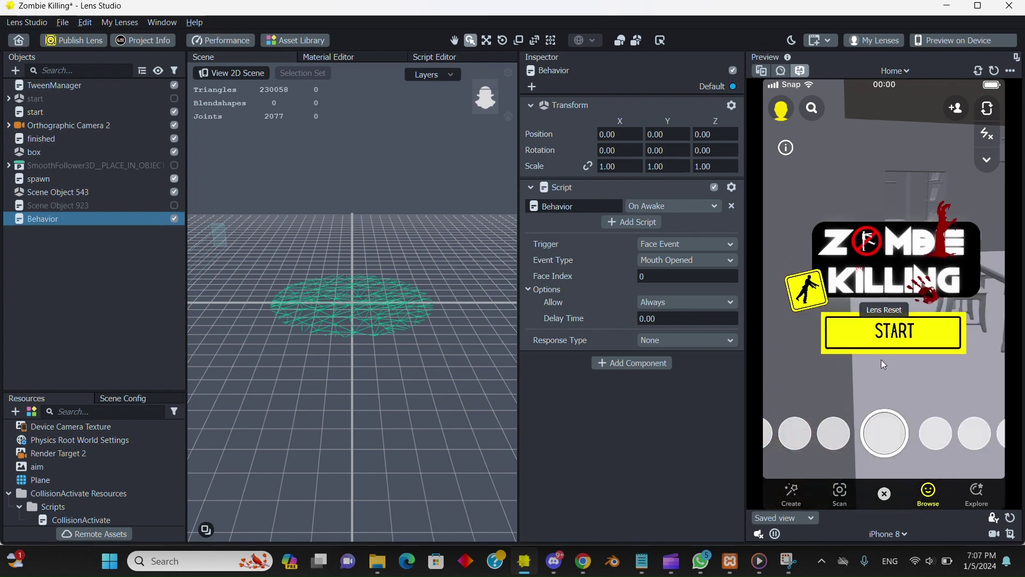
click(894, 329)
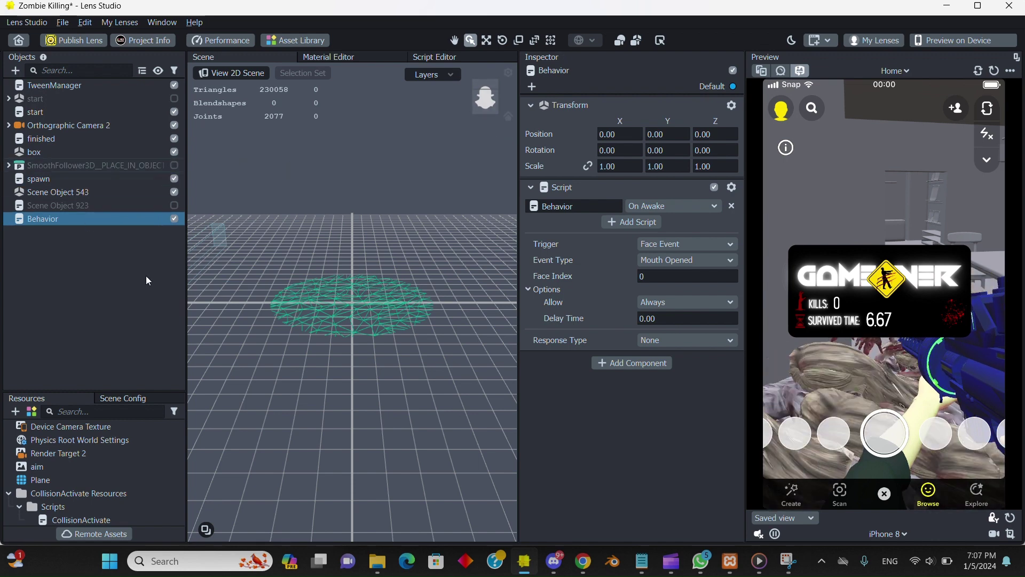
Create a new project, discarding the unsaved changes to the Zombie Killing project
click(62, 22)
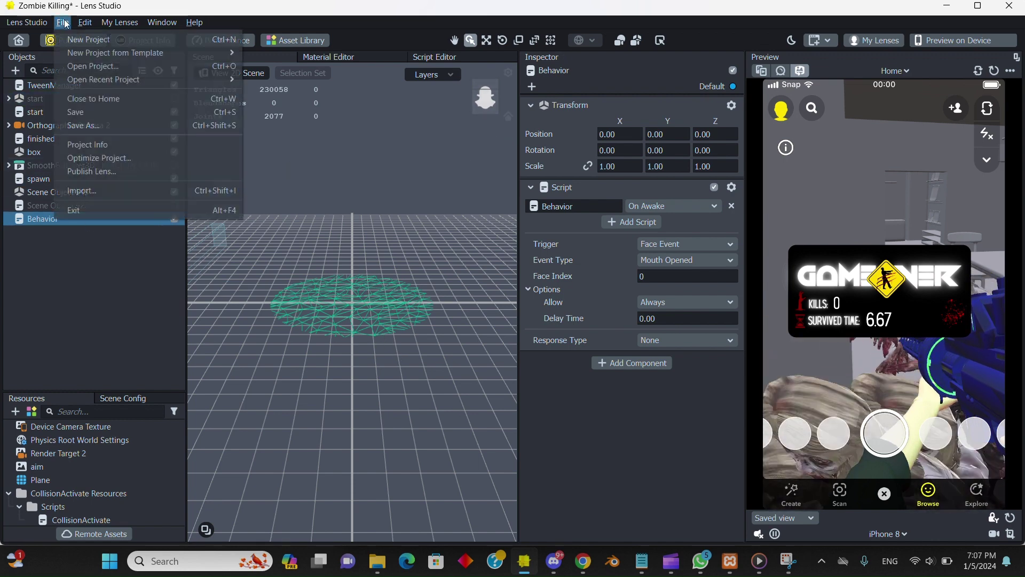
click(169, 36)
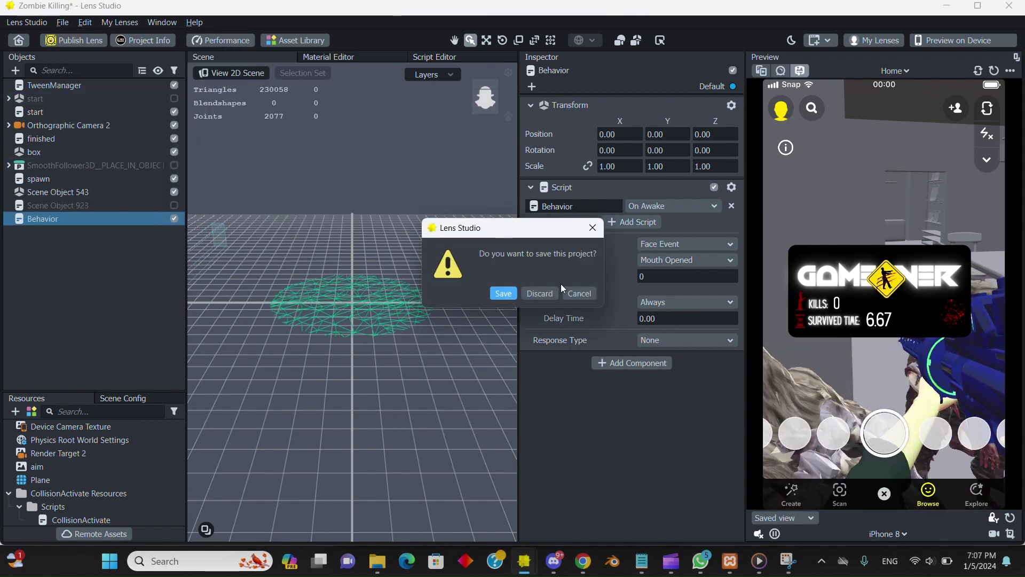
click(549, 296)
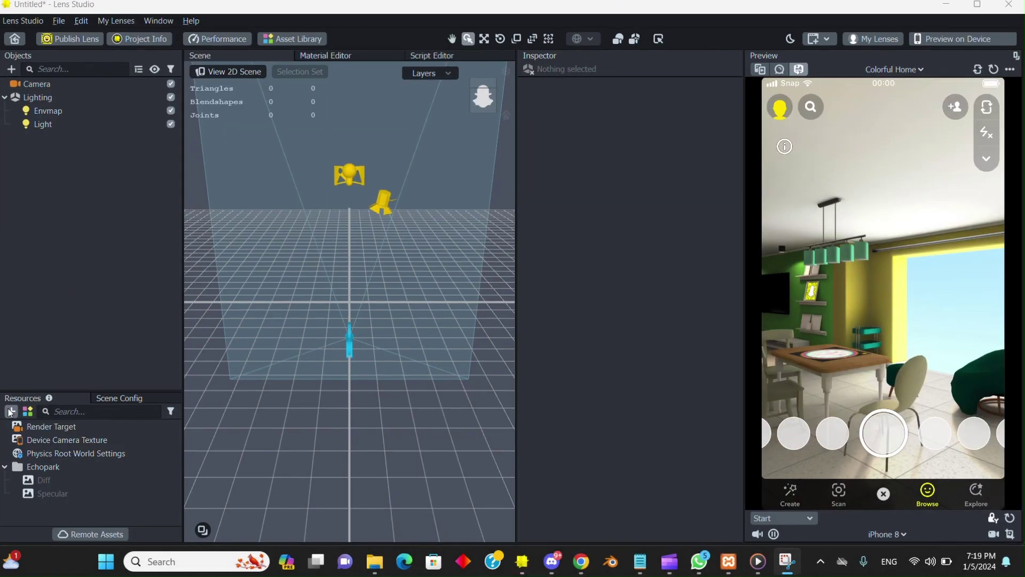
Import the Survival_Timer_Place_In_Orthographic_Camera prefab file from the Desktop tools folder into the project resources
click(15, 411)
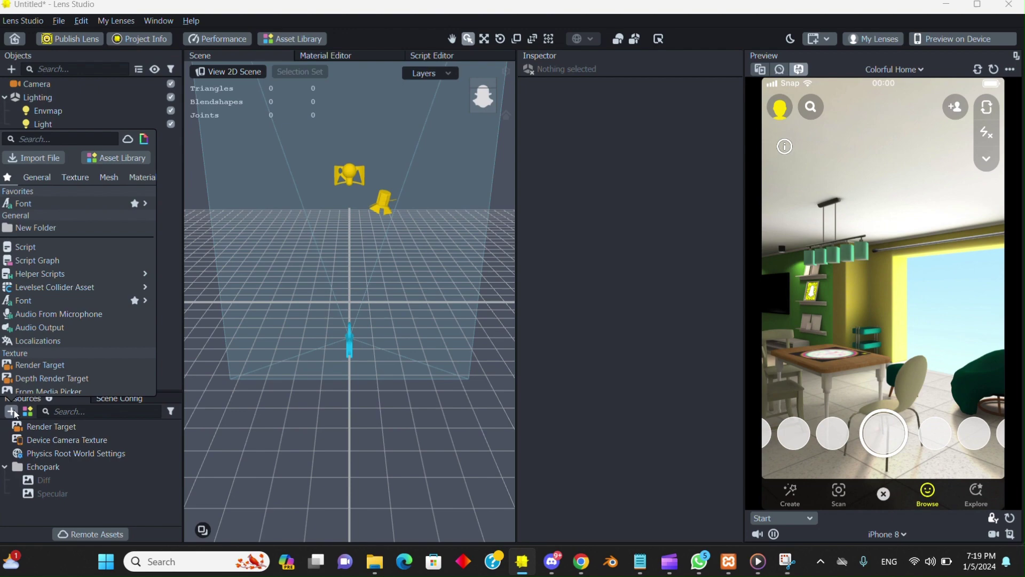
click(52, 159)
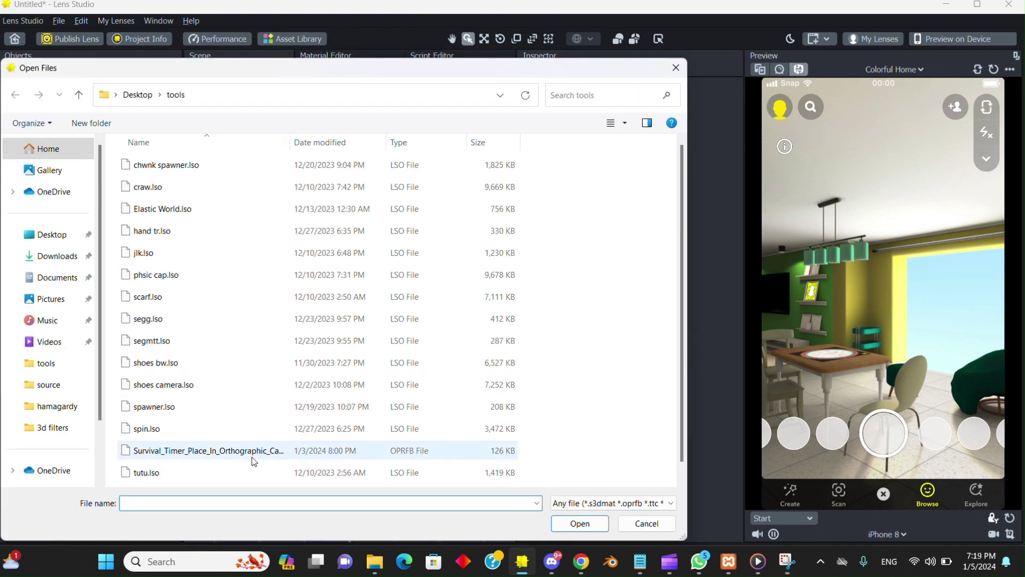
click(253, 461)
double_click(253, 460)
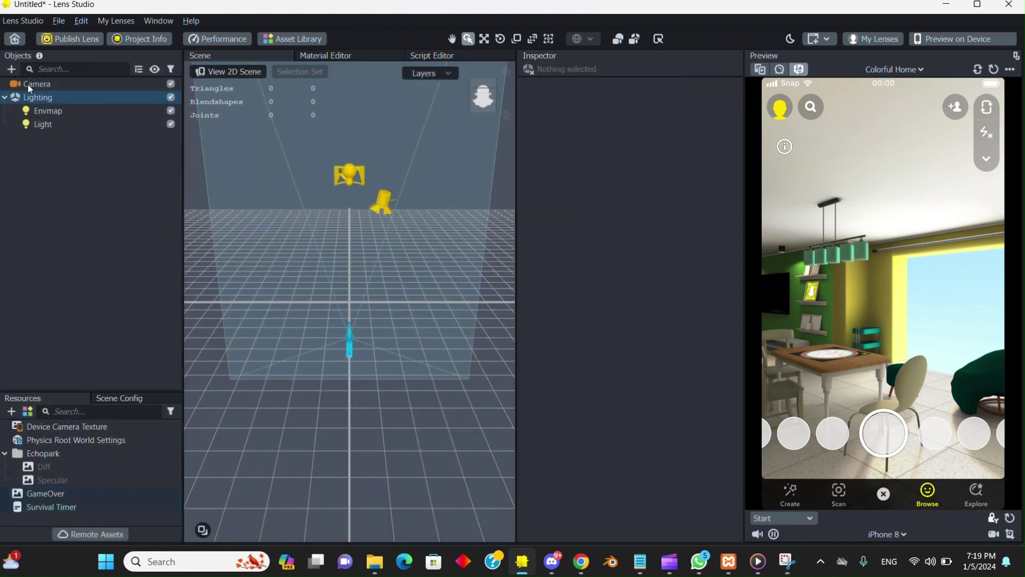
Add a Screen Image object to the scene, together with its orthographic camera
click(39, 69)
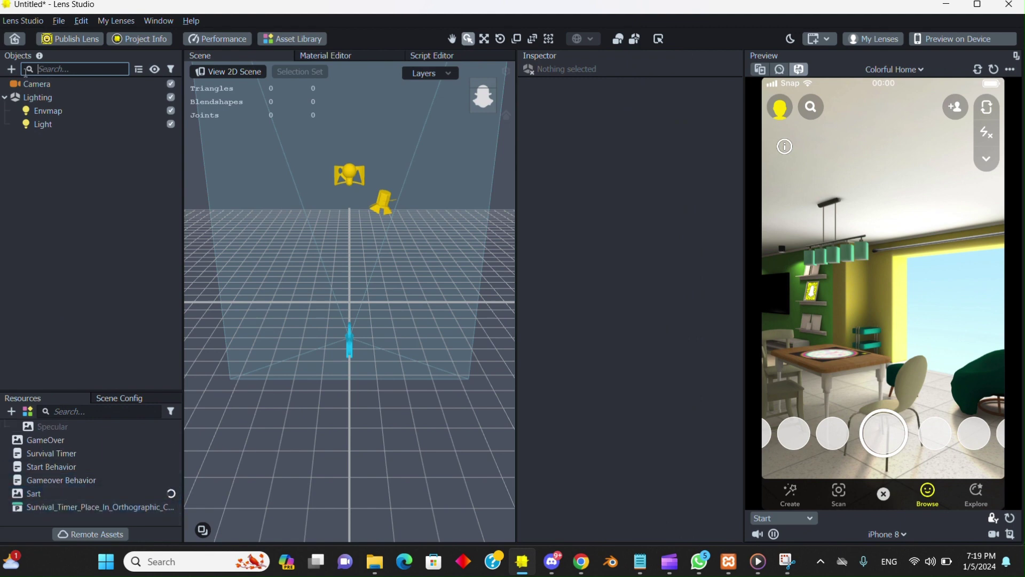
click(12, 70)
text(sc)
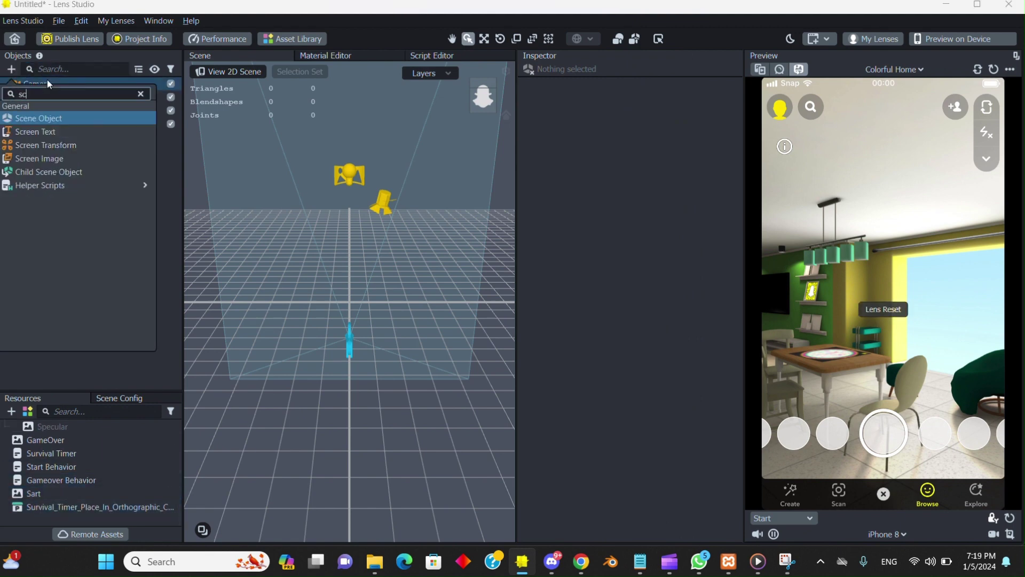
click(67, 159)
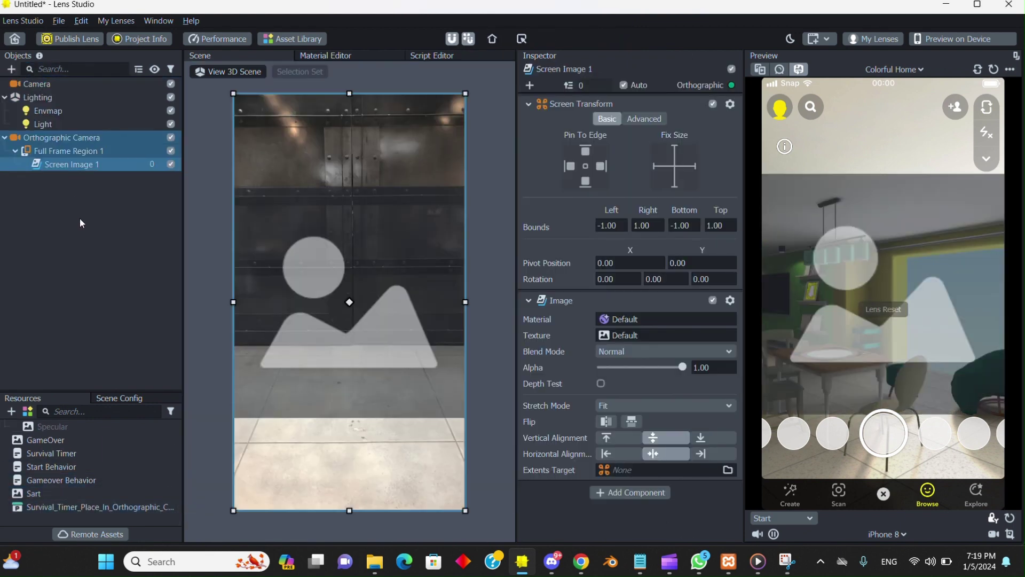
Delete the placeholder Screen Image and place the Survival_Timer_Place_In_Orthographic_Camera prefab under the Orthographic Camera
right_click(63, 164)
click(118, 349)
drag(40, 508, 57, 140)
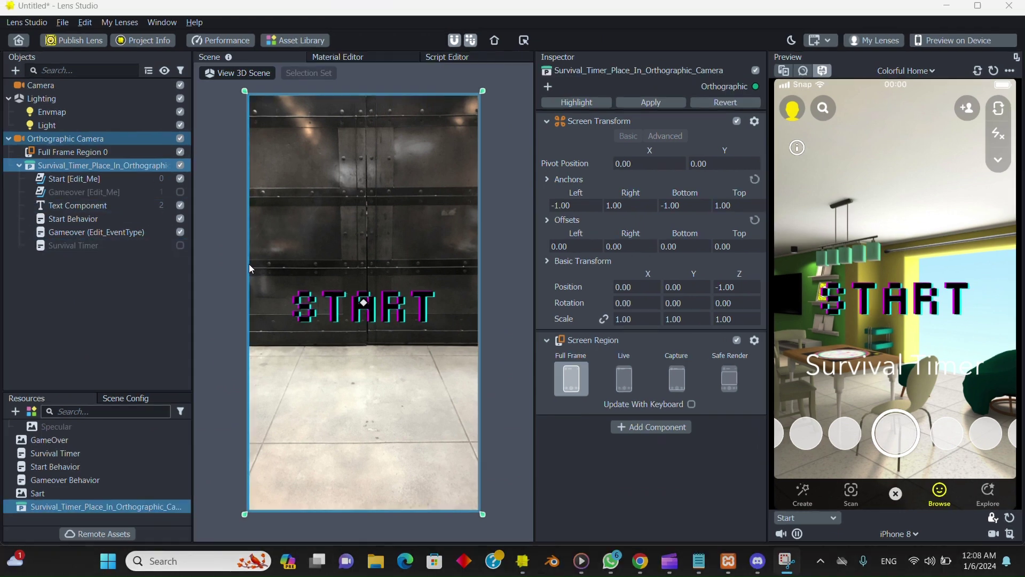
Examine the Survival Timer script's inputs and usage notes, along with the Gameover [Edit_Me] image it references
click(118, 247)
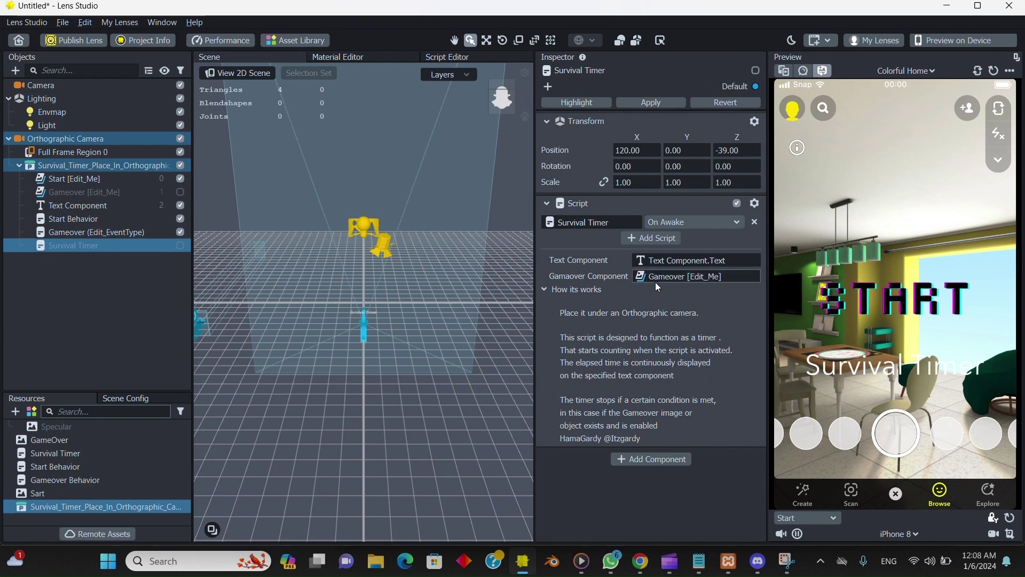
click(88, 255)
click(90, 245)
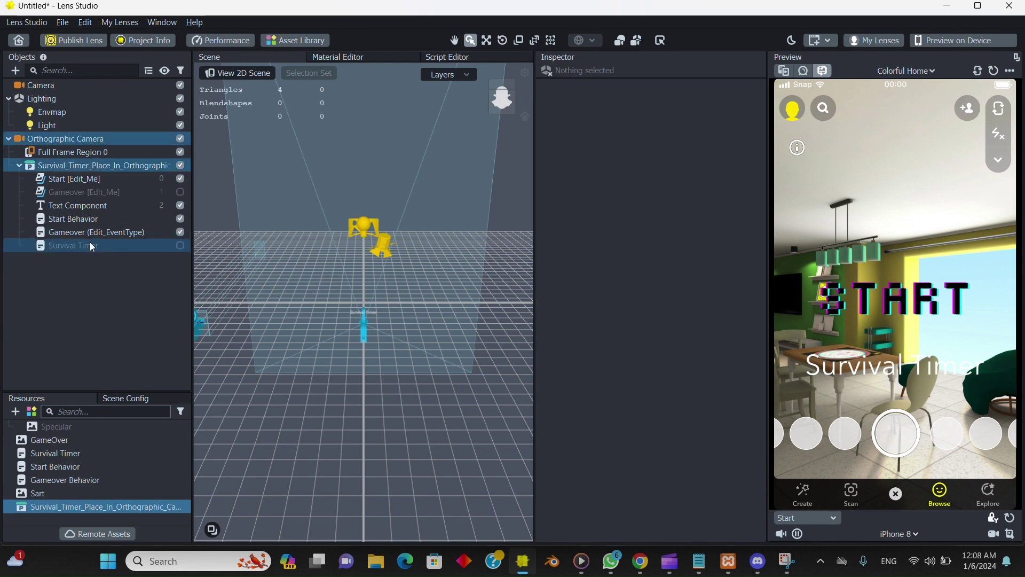
click(85, 196)
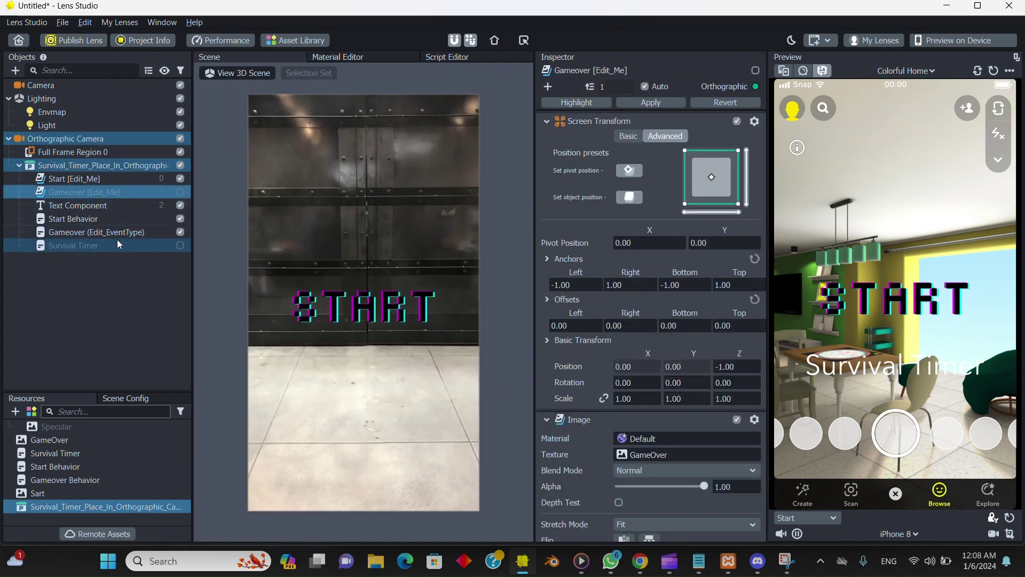
click(87, 246)
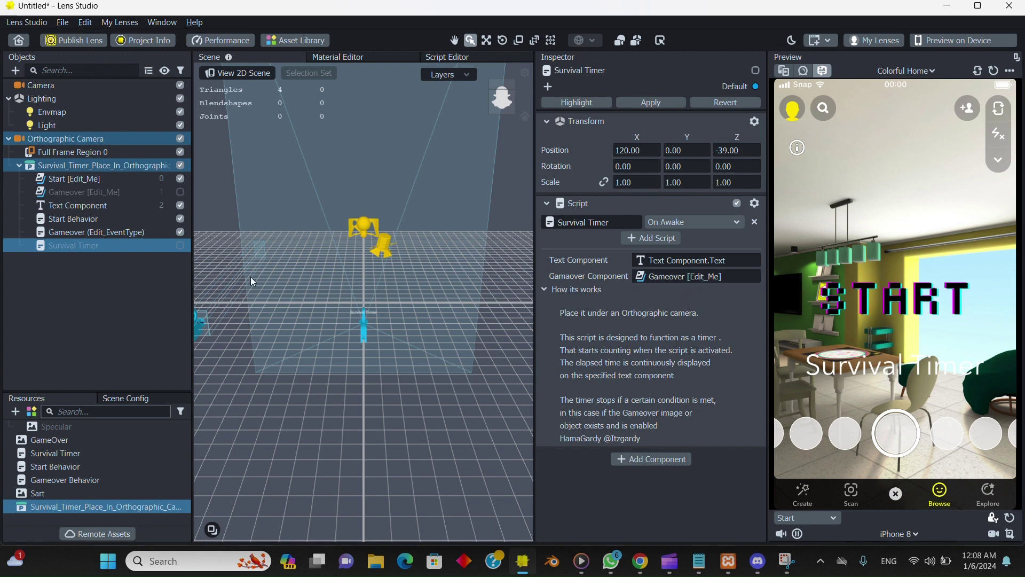
Reset the lens preview and start the survival timer to test it through to game over
click(995, 71)
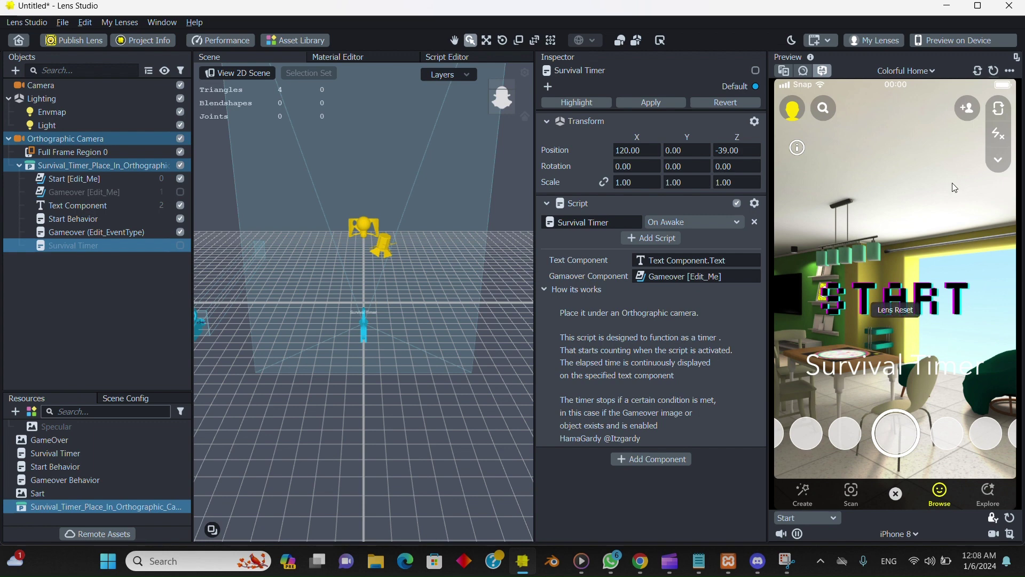
click(901, 369)
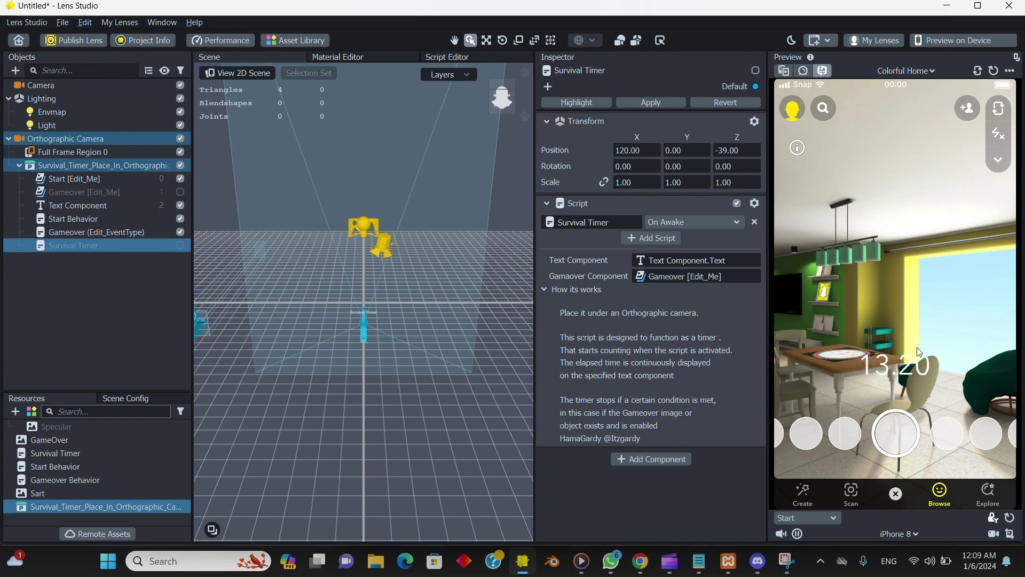
click(917, 352)
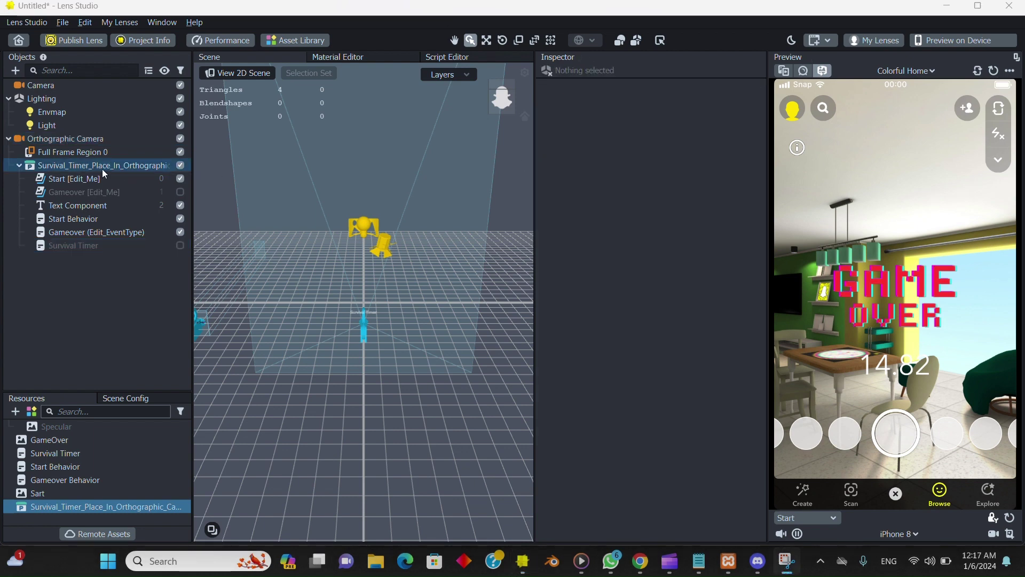
Inspect the survival timer prefab's root object and its Start and Gameover images
click(102, 168)
click(98, 182)
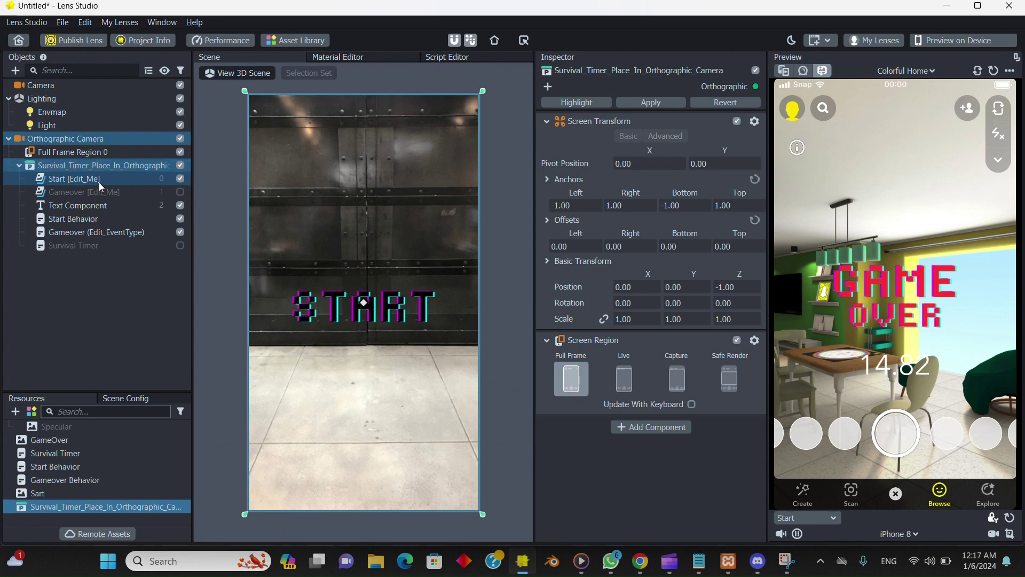
click(98, 194)
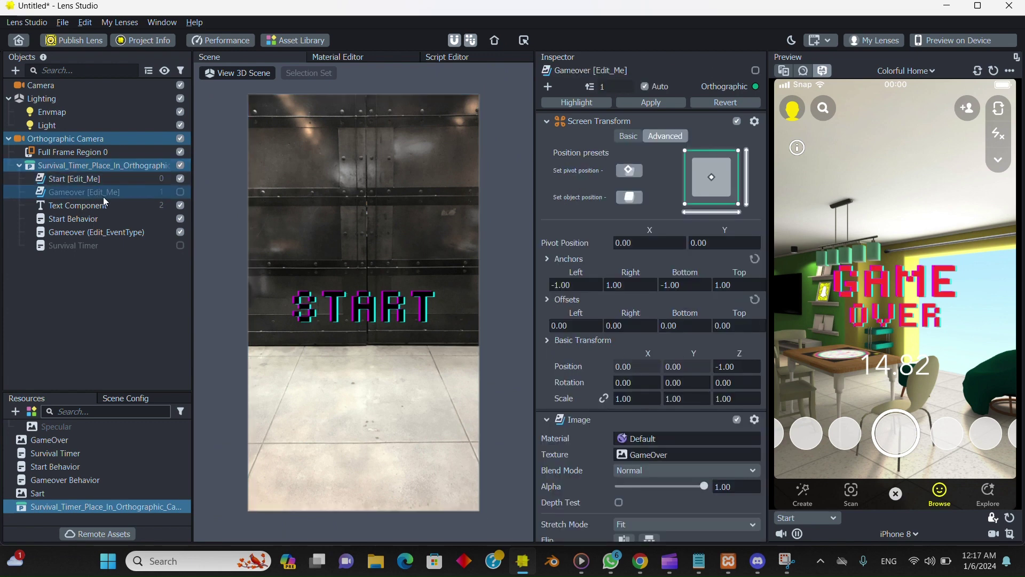
Replace the Text Component's placeholder text with 0
click(103, 207)
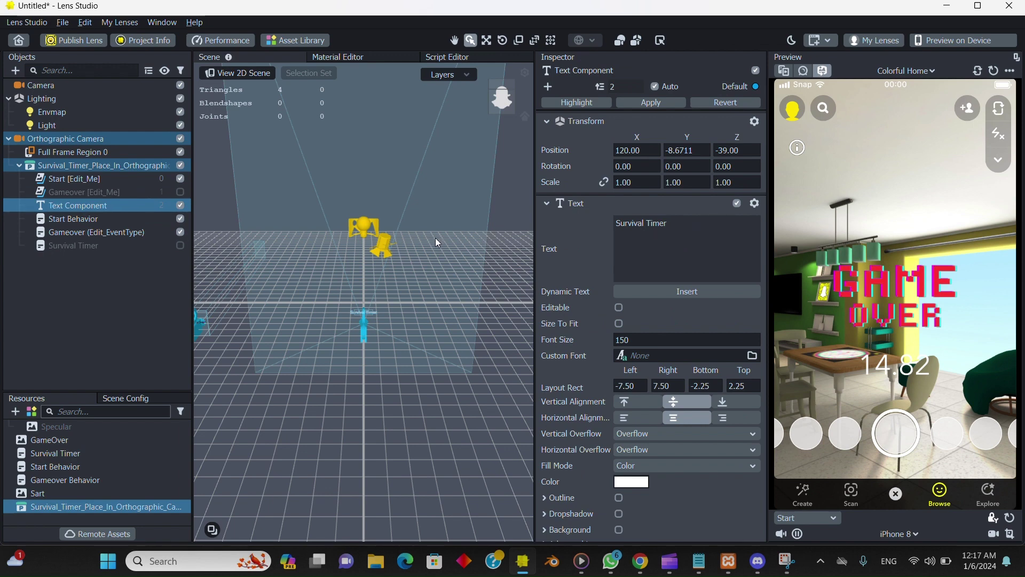
key(BackSpace)
key(BackSpace)
key(BackSpace)
key(BackSpace)
key(BackSpace)
key(BackSpace)
key(BackSpace)
key(BackSpace)
key(BackSpace)
key(BackSpace)
key(BackSpace)
key(BackSpace)
key(BackSpace)
key(BackSpace)
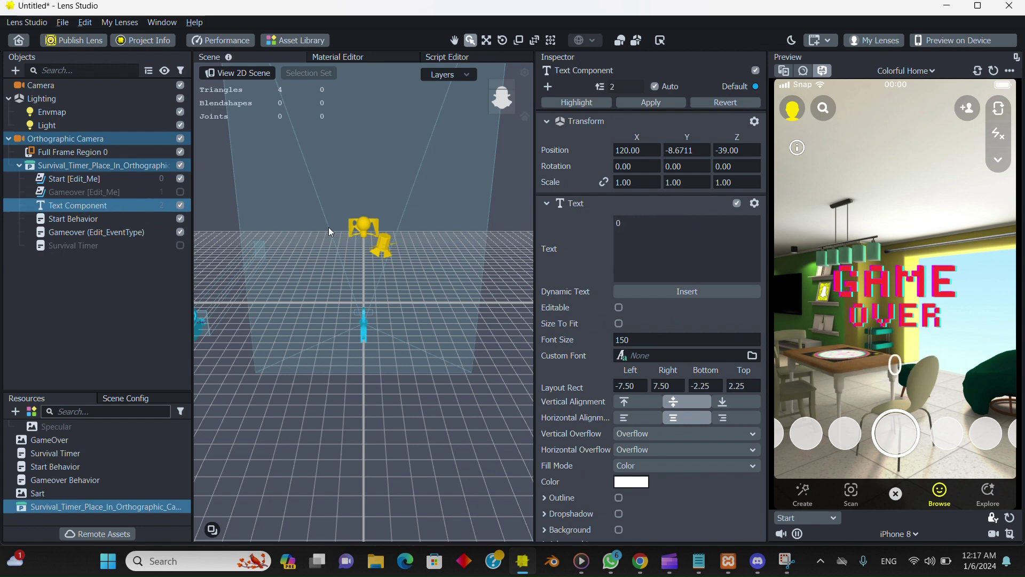
Review both Start Behavior scripts and the Gameover (Edit_EventType) script's delay time and available trigger types
click(89, 220)
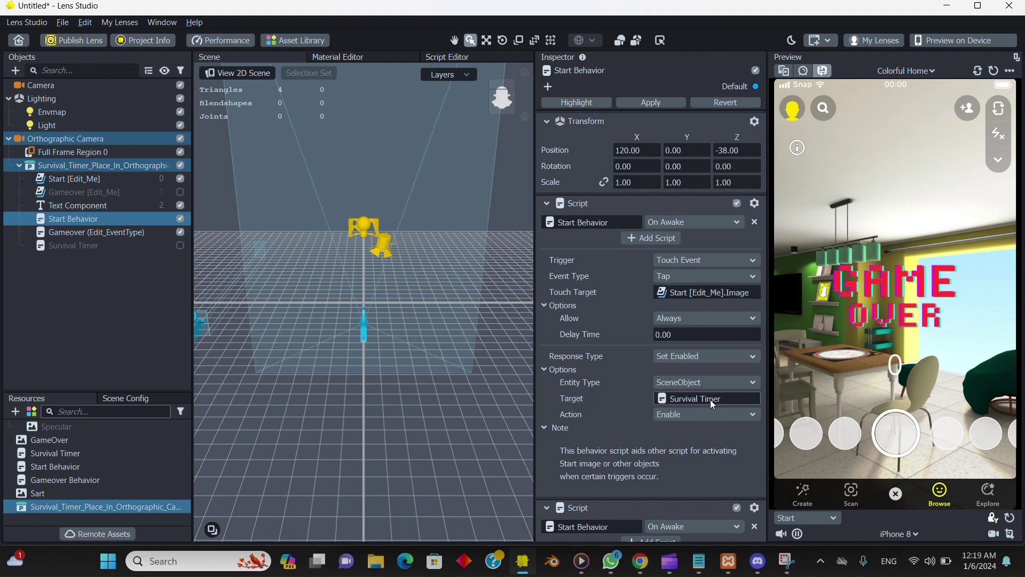
scroll(622, 460, down, 5)
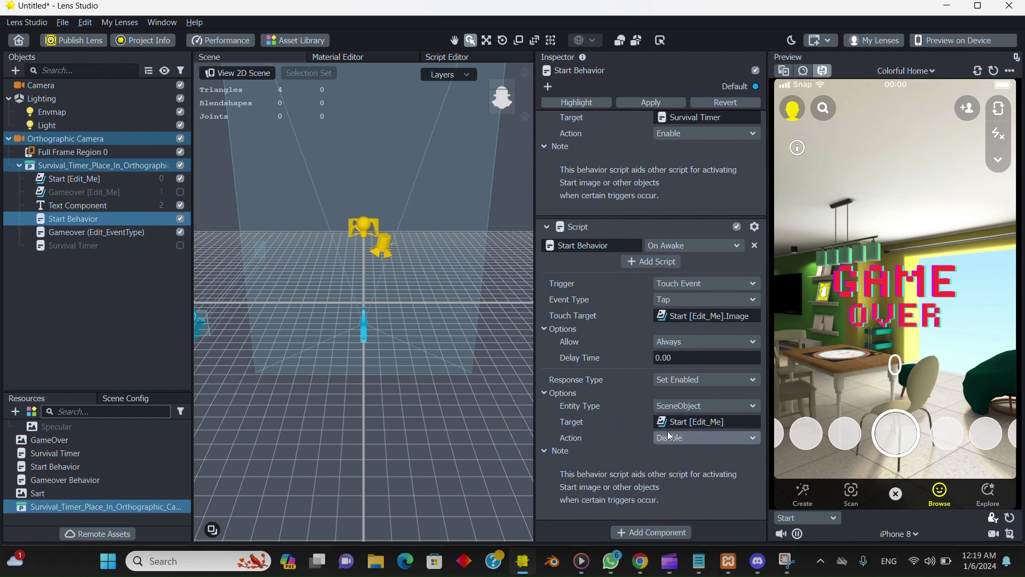
click(57, 235)
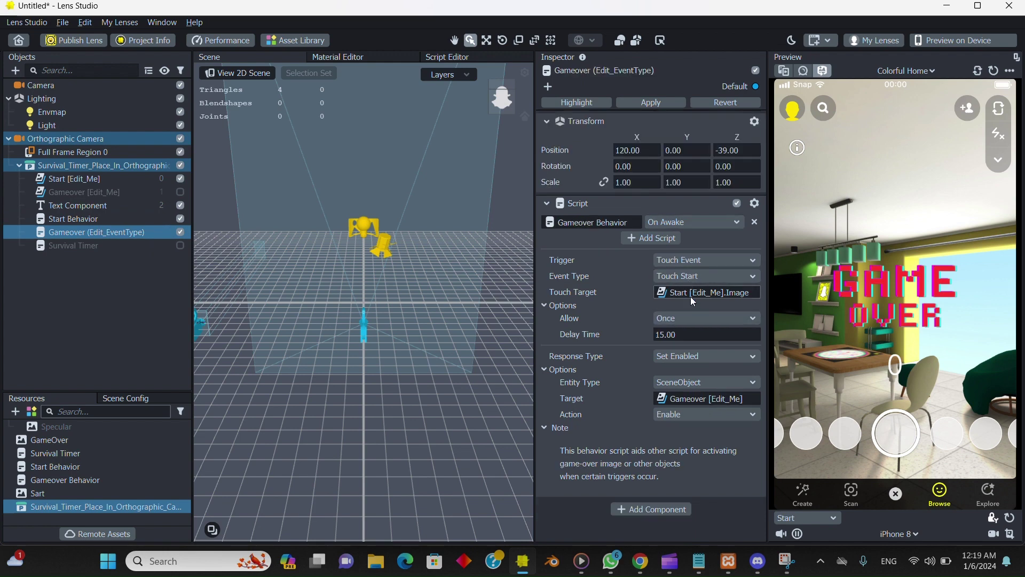
click(676, 335)
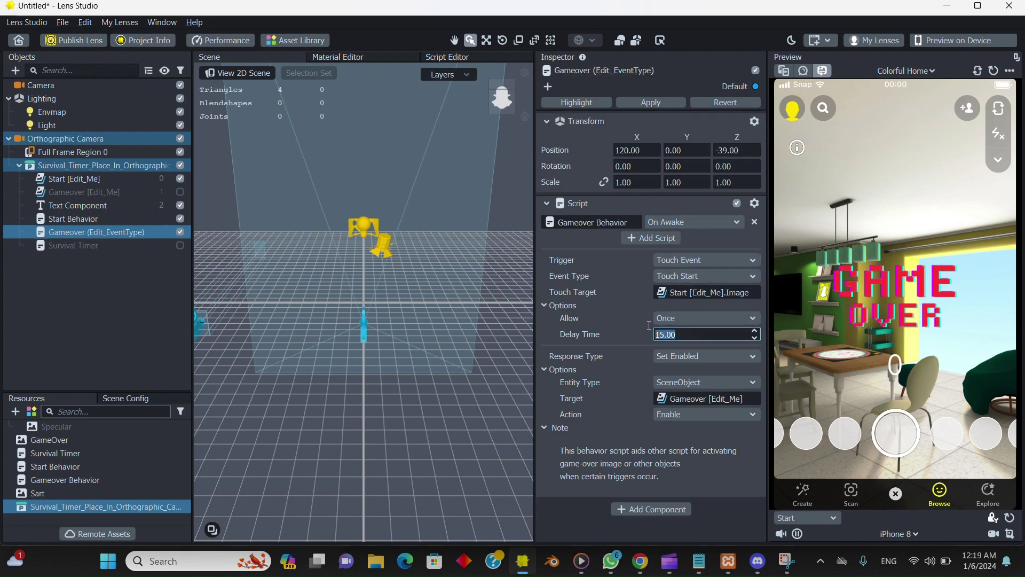
click(632, 358)
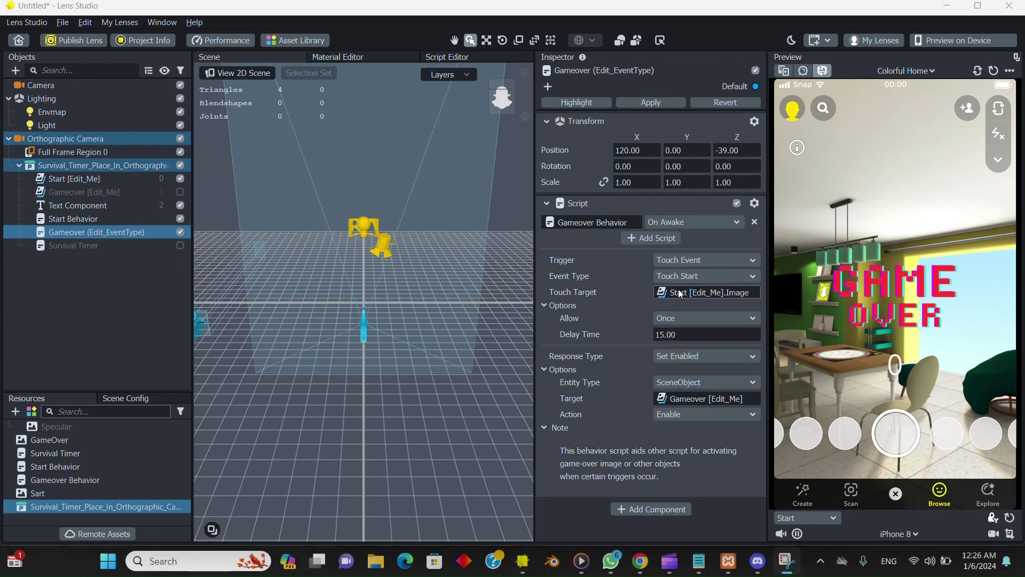
click(692, 259)
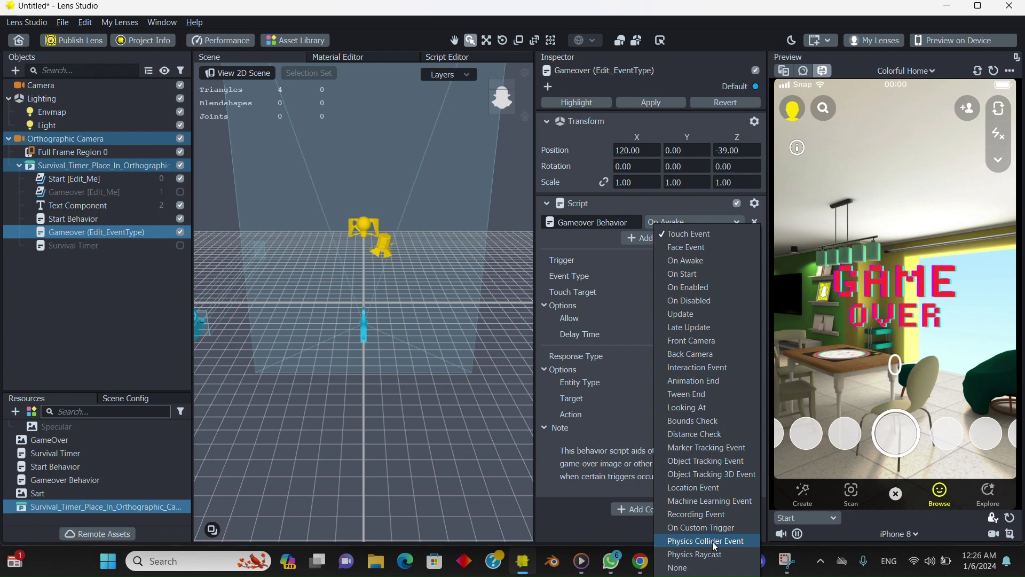
click(606, 414)
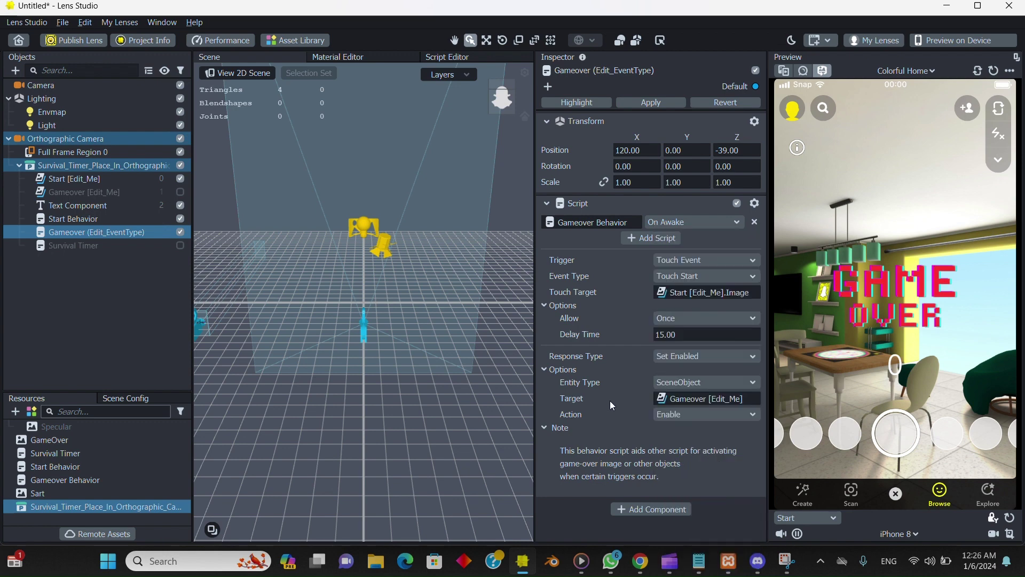
Review the Survival Timer script's usage notes, its Text Component and Gameover Component references, and the Gameover [Edit_Me] image it relies on
click(64, 245)
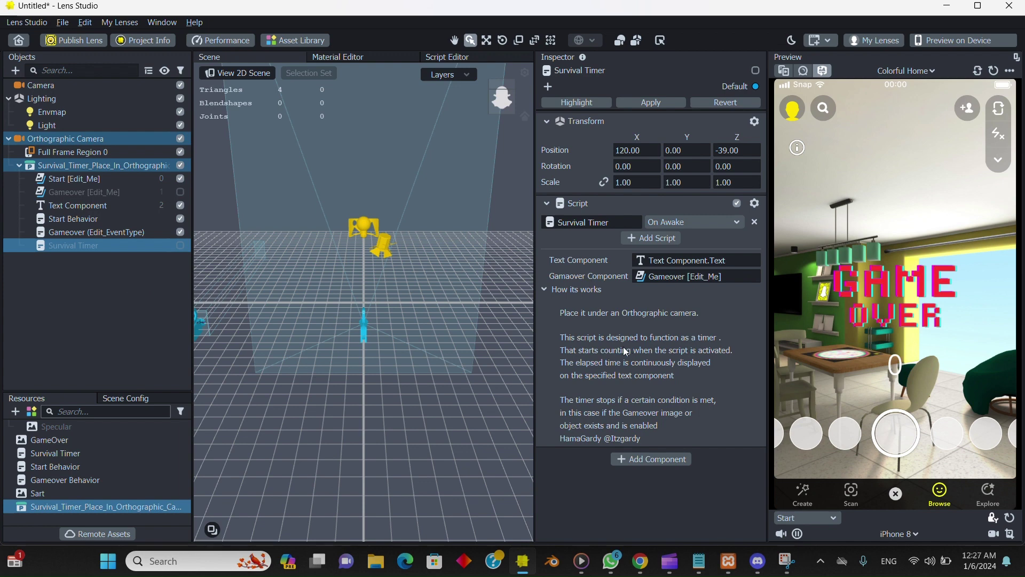
click(75, 191)
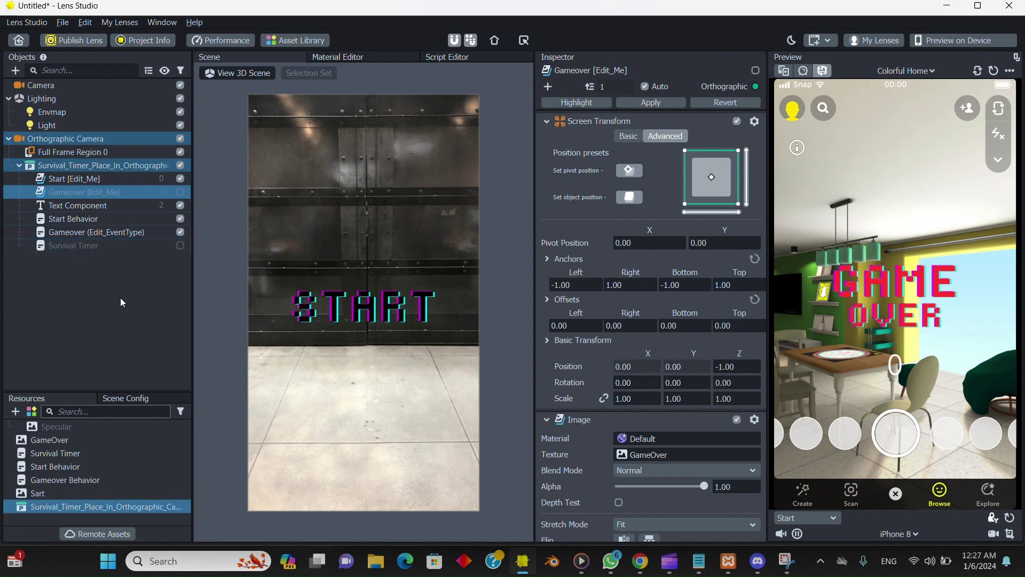
click(76, 251)
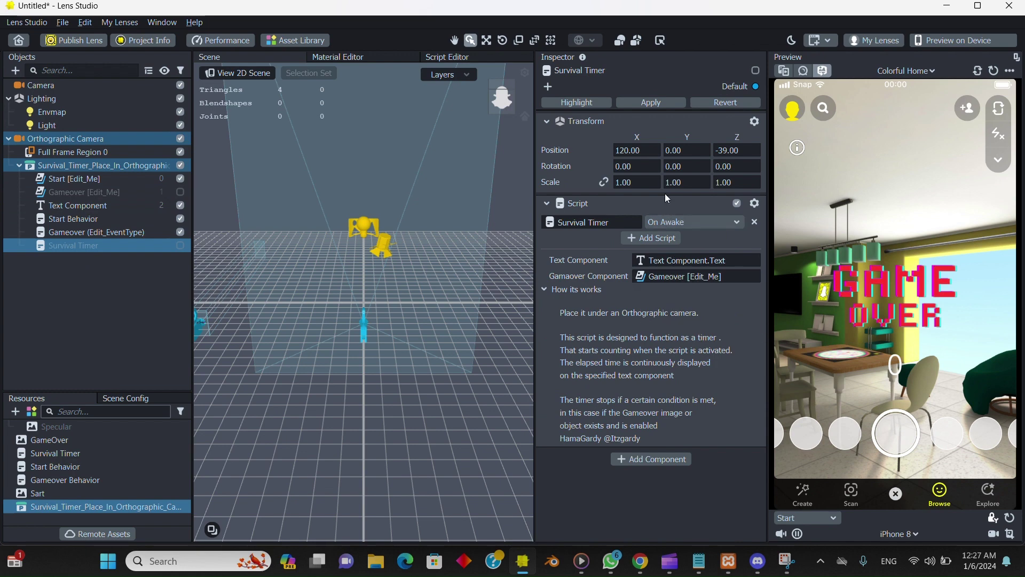
right_click(668, 278)
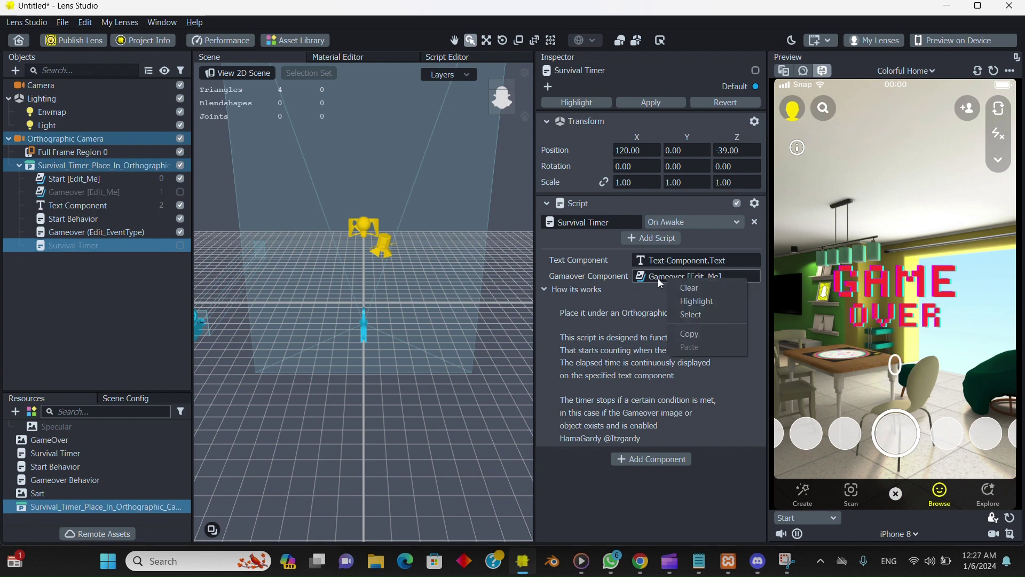
click(645, 306)
right_click(654, 260)
click(629, 303)
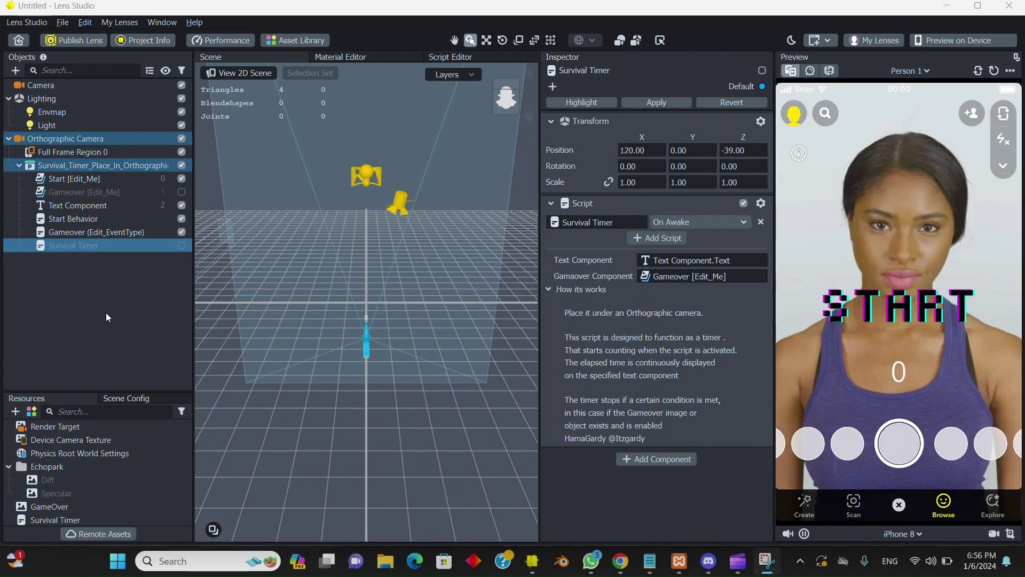
Set the Gameover (Edit_EventType) script's trigger to Face Event and its delay time to 0
click(85, 233)
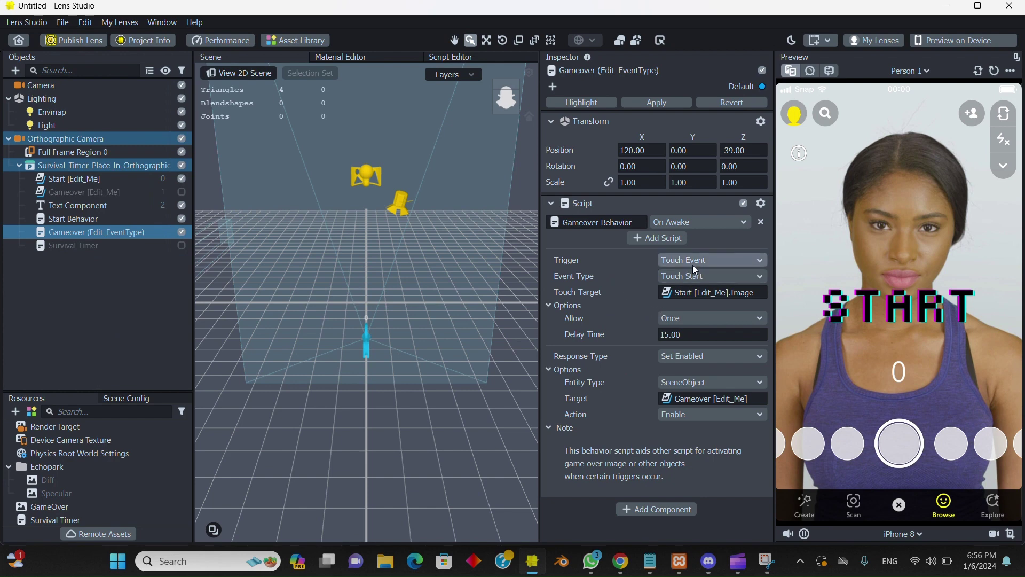
click(693, 265)
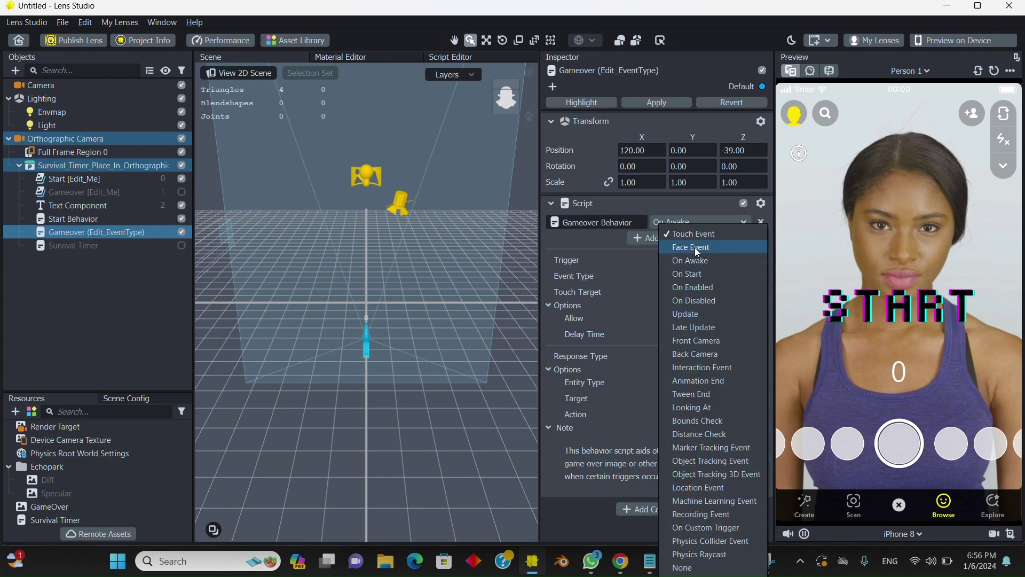
click(694, 247)
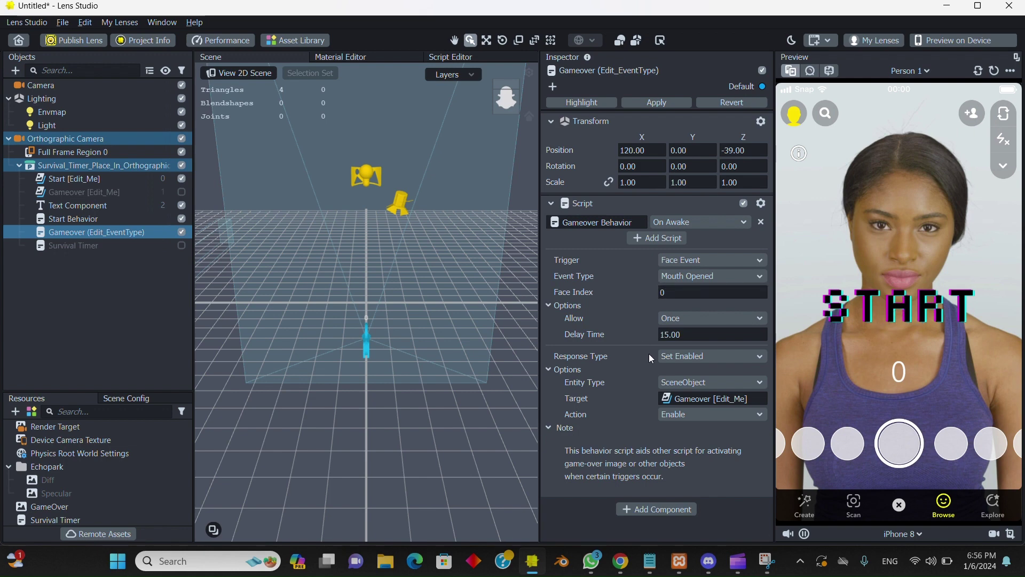
click(674, 334)
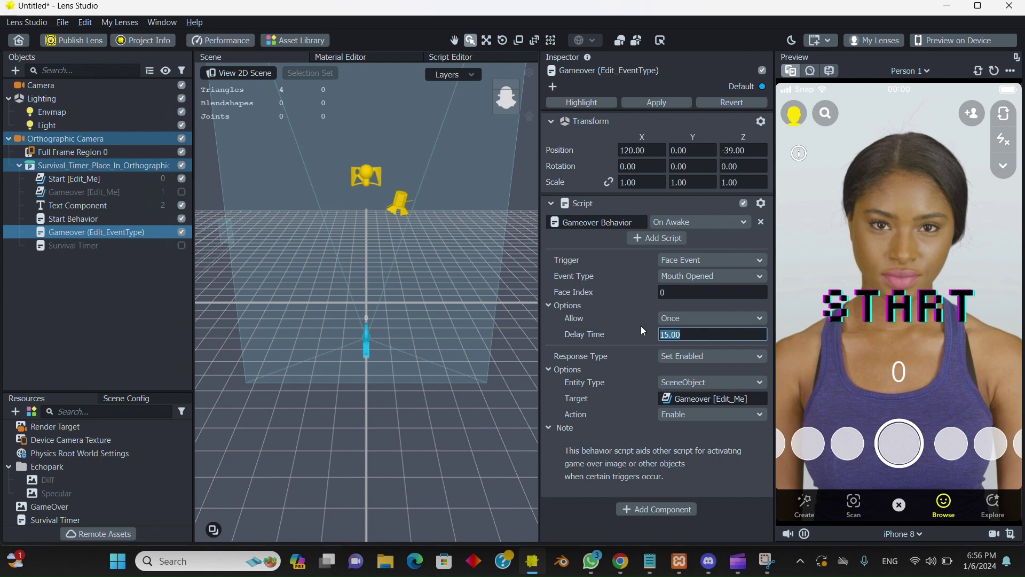
text(0)
key(Return)
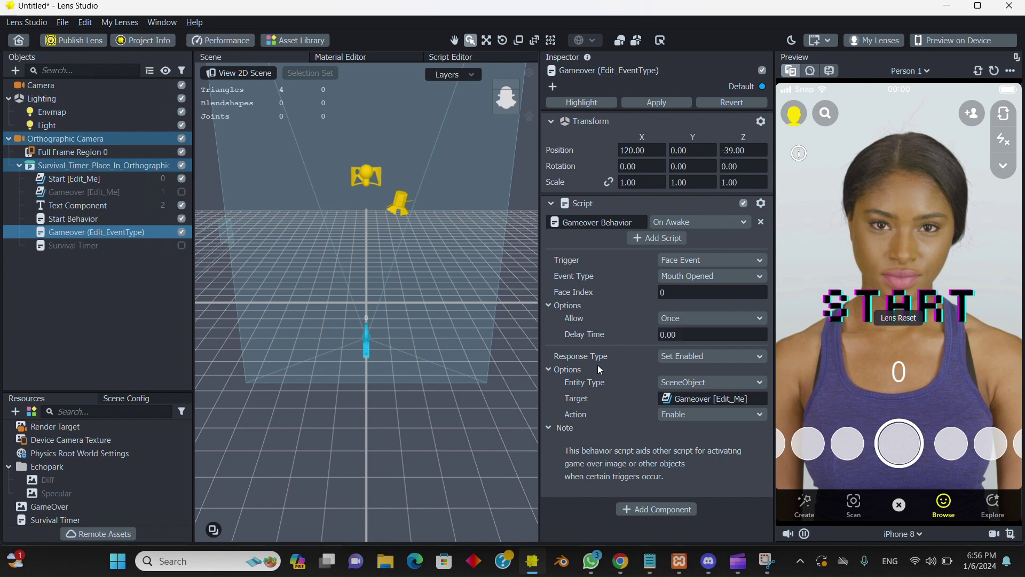
Switch the lens preview to the Open Mouth Person 1 video
click(905, 71)
click(859, 98)
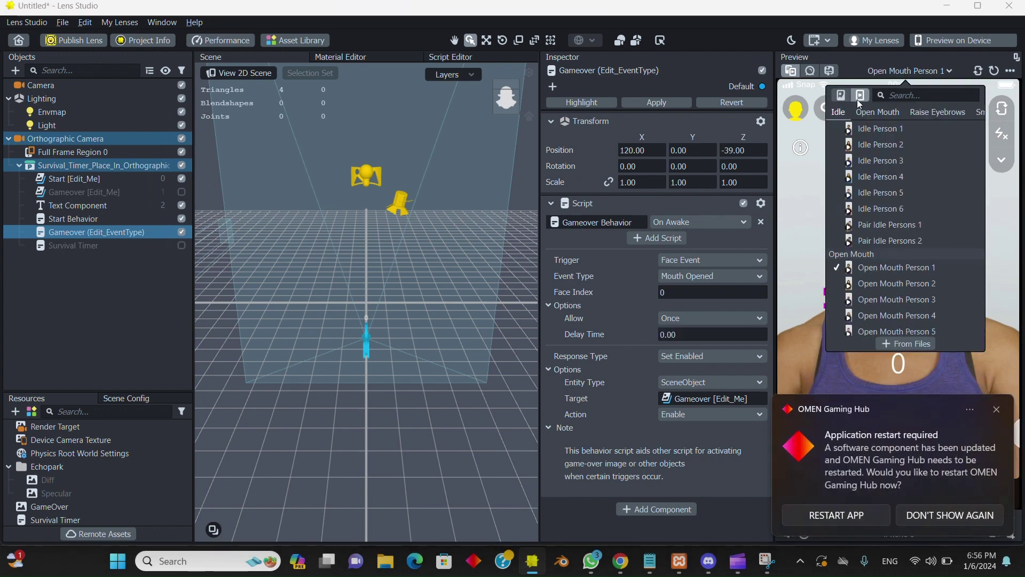
click(810, 137)
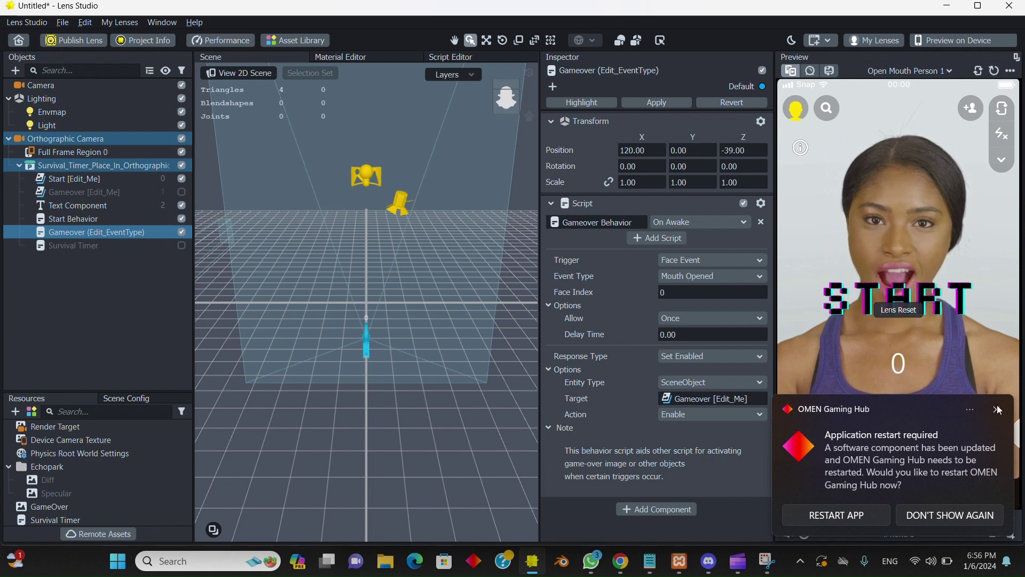